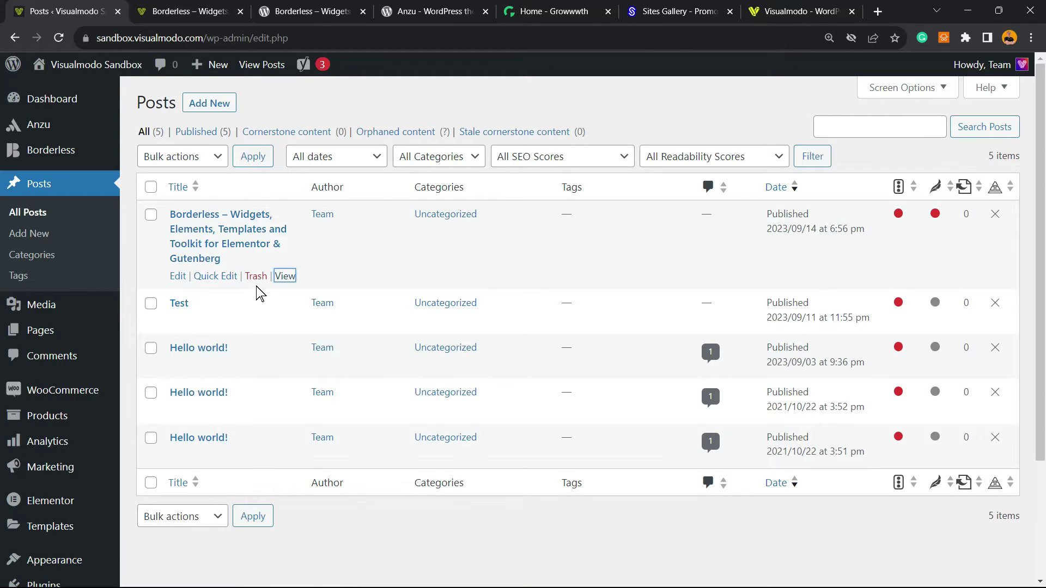
Check the live Borderless post, then open Quick Edit on it and select its slug.
left_click(284, 275)
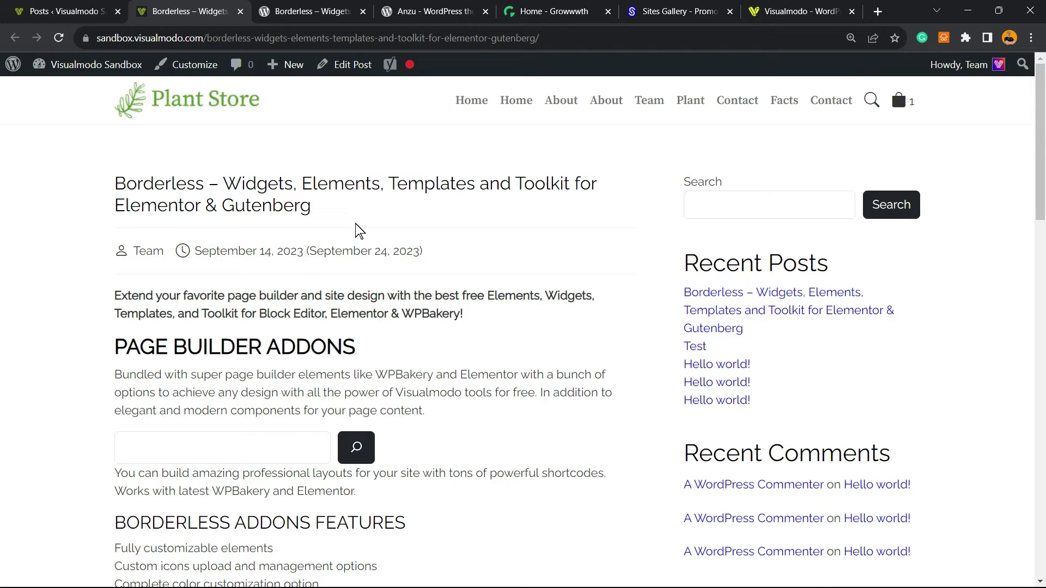
key("ctrl+shift+Tab")
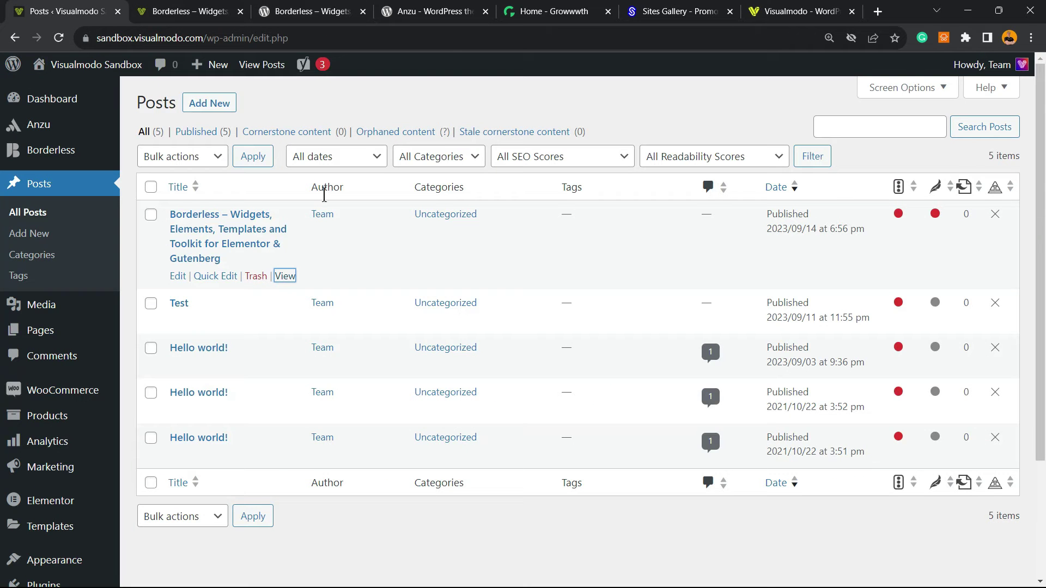
left_click(204, 278)
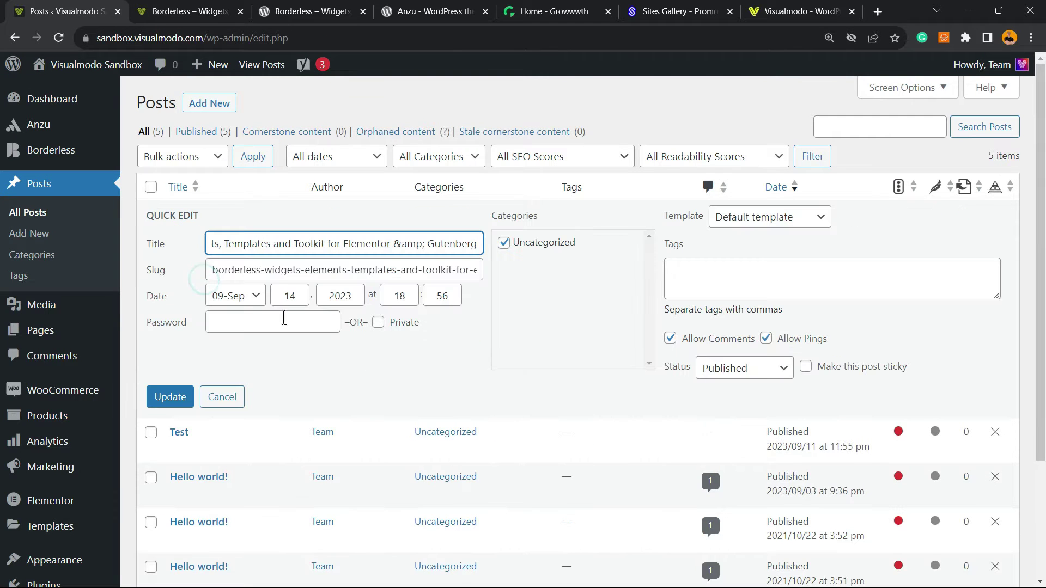
triple_click(235, 274)
double_click(235, 272)
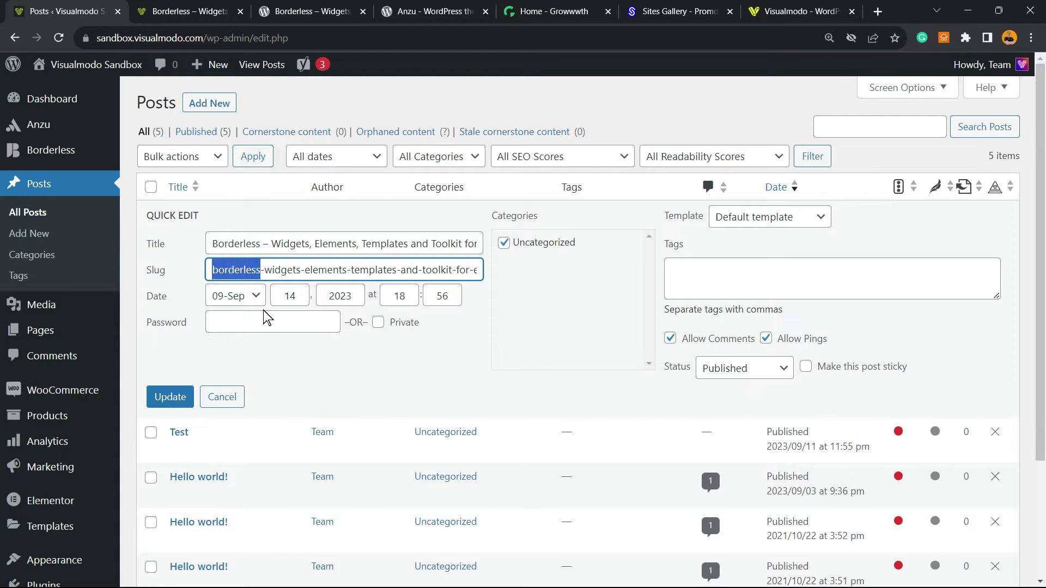
Delete 'toolkit' and 'and' from the slug, update, and select the post's old address.
double_click(433, 270)
key("BackSpace")
key("BackSpace")
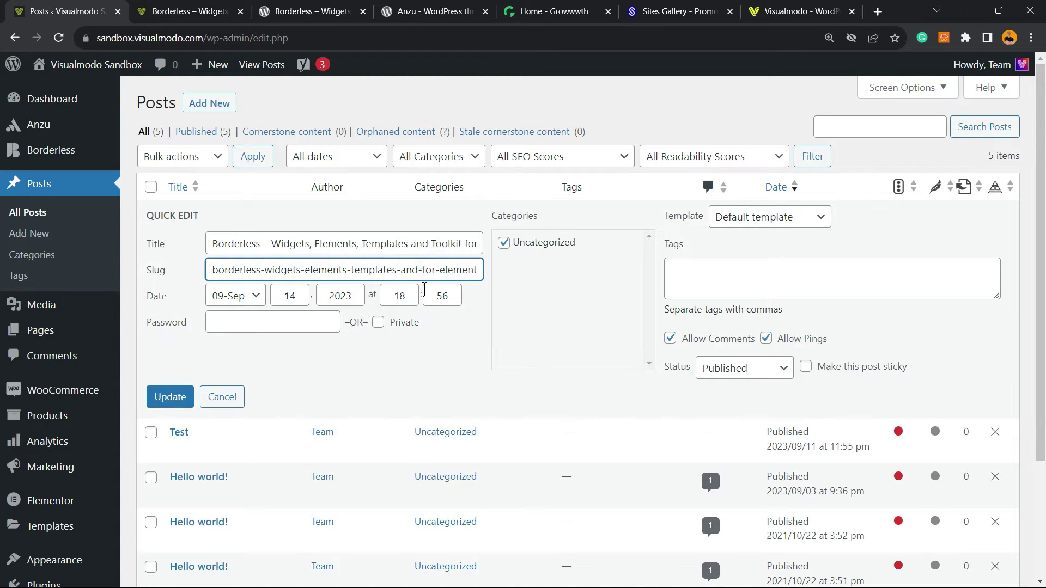
double_click(406, 269)
key("BackSpace")
key("BackSpace")
key("BackSpace")
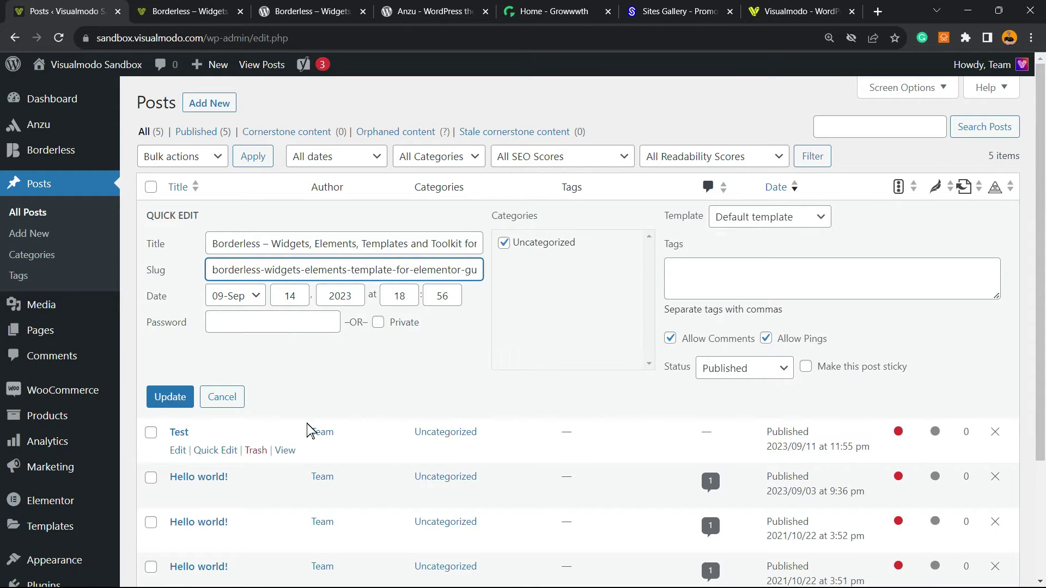
left_click(155, 397)
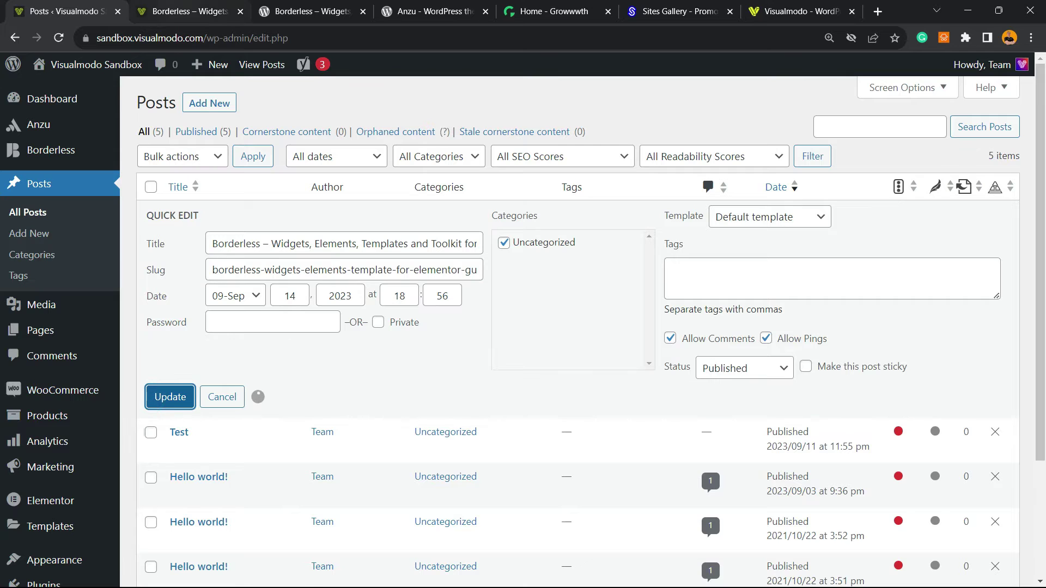
left_click(201, 12)
left_click(339, 38)
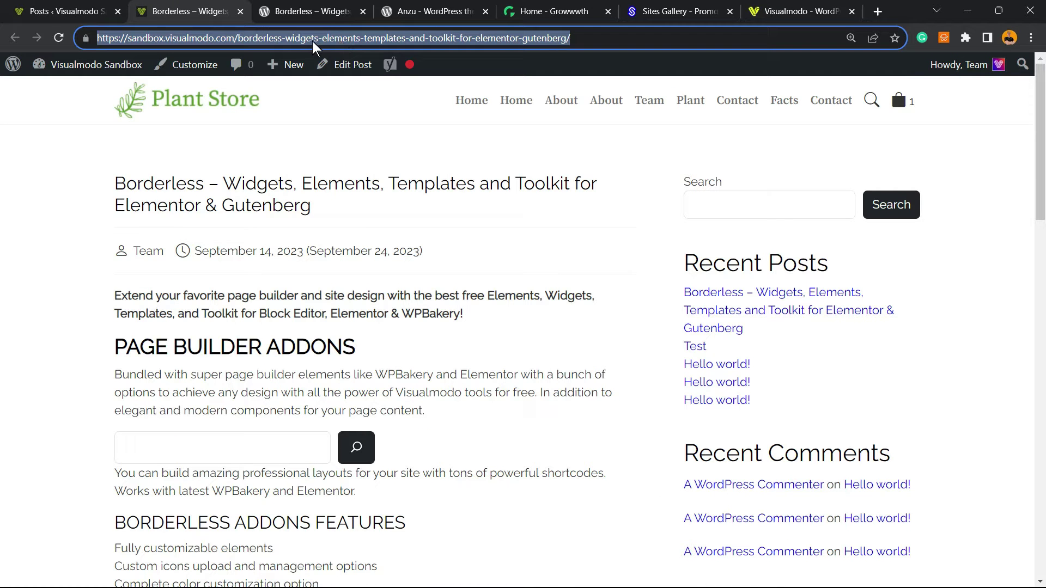
Load the old post URL and confirm it returns the not-found page.
type("https://sandbox.visualmodo.com/borderless-widgets-elements-template-and-Toolkit-for-elementor-gutenberg/")
key("Return")
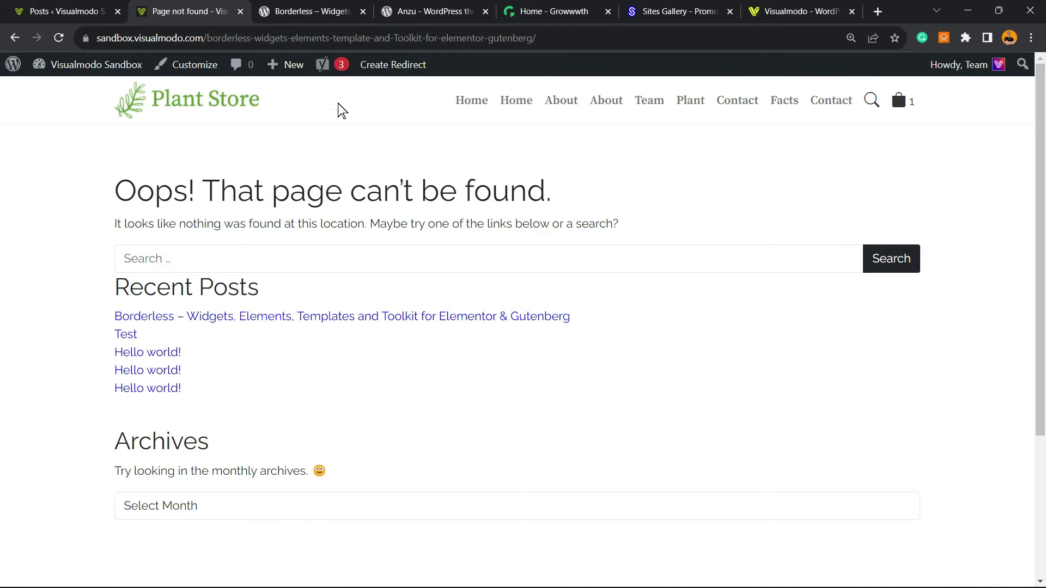
triple_click(186, 186)
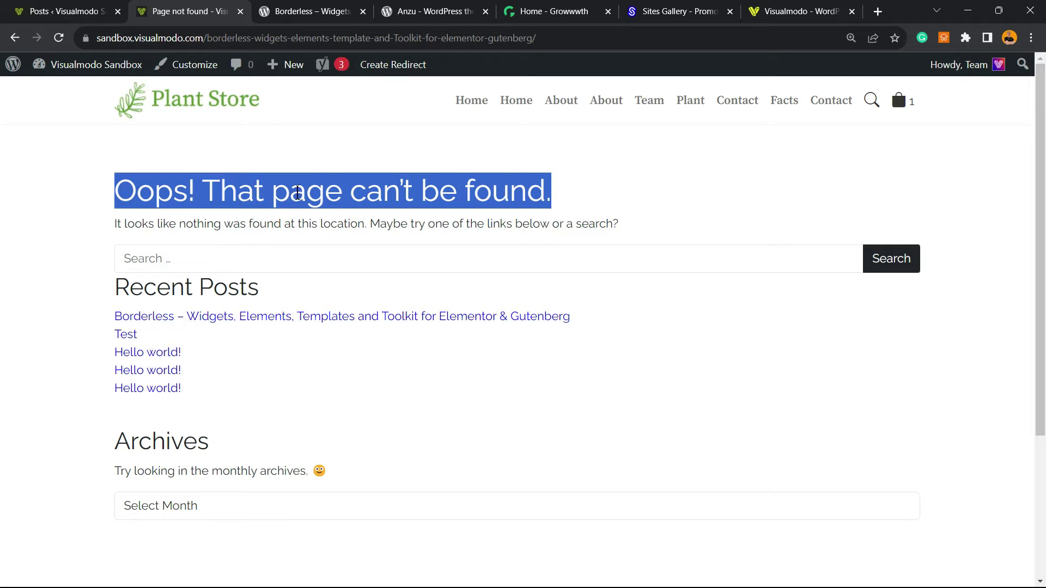
left_click(287, 34)
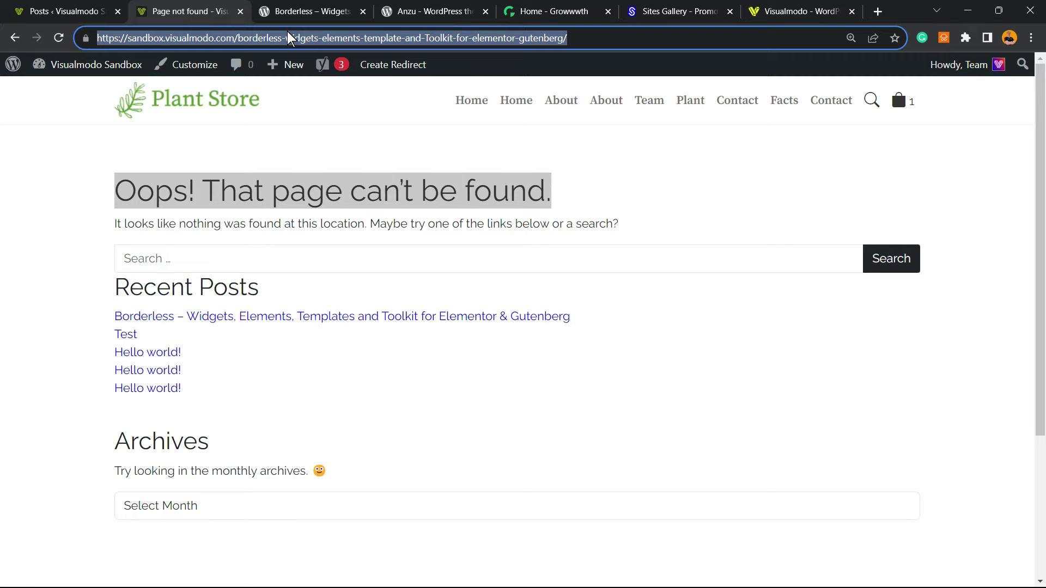
Back in the posts list, cancel Quick Edit on the Borderless post.
left_click(87, 11)
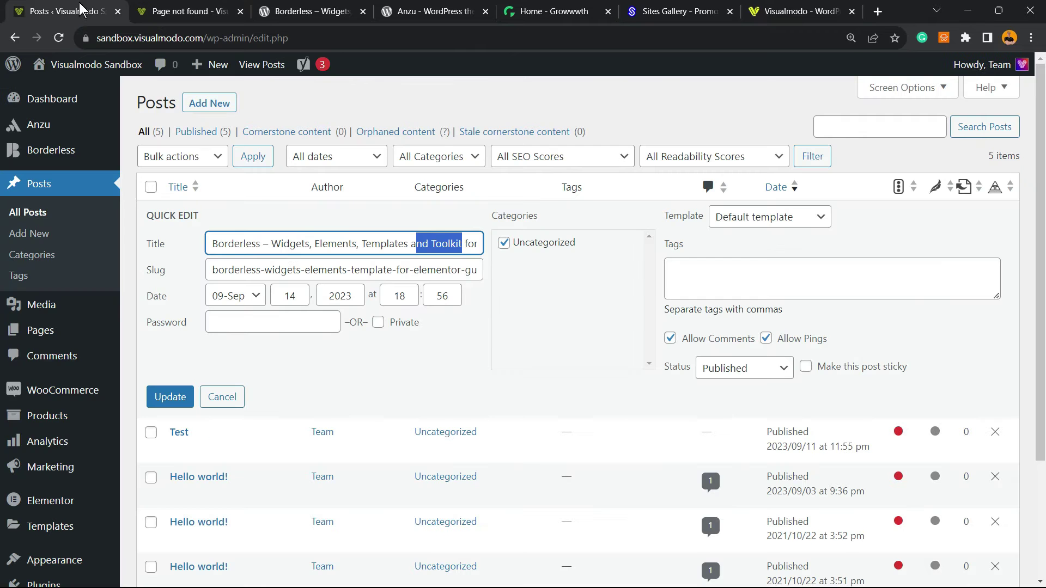
left_click(222, 397)
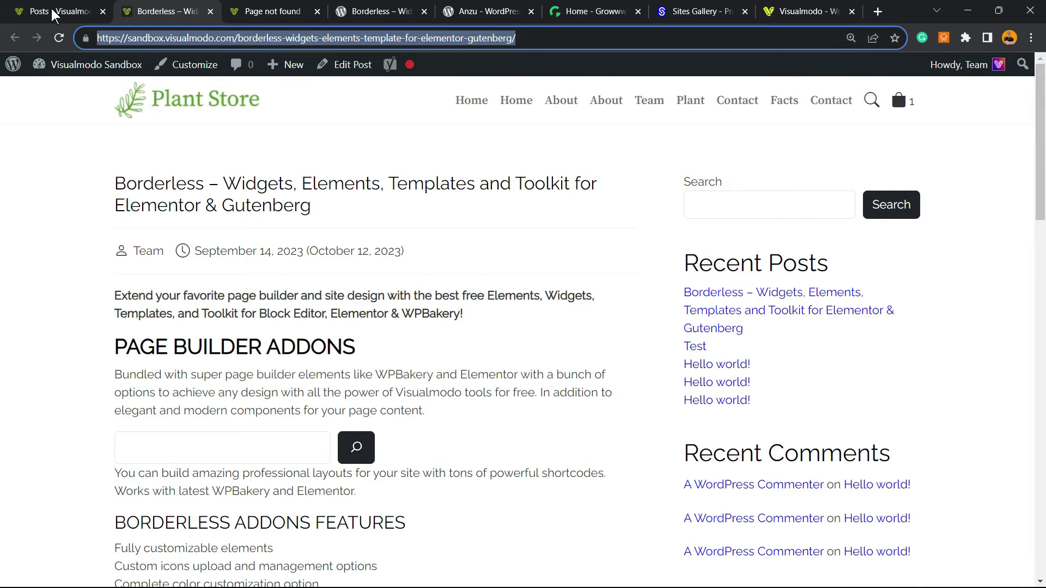
left_click(57, 11)
Confirm Yoast SEO and Yoast SEO Premium are installed, then open Yoast SEO Redirects.
scroll(56, 416, "down", 3)
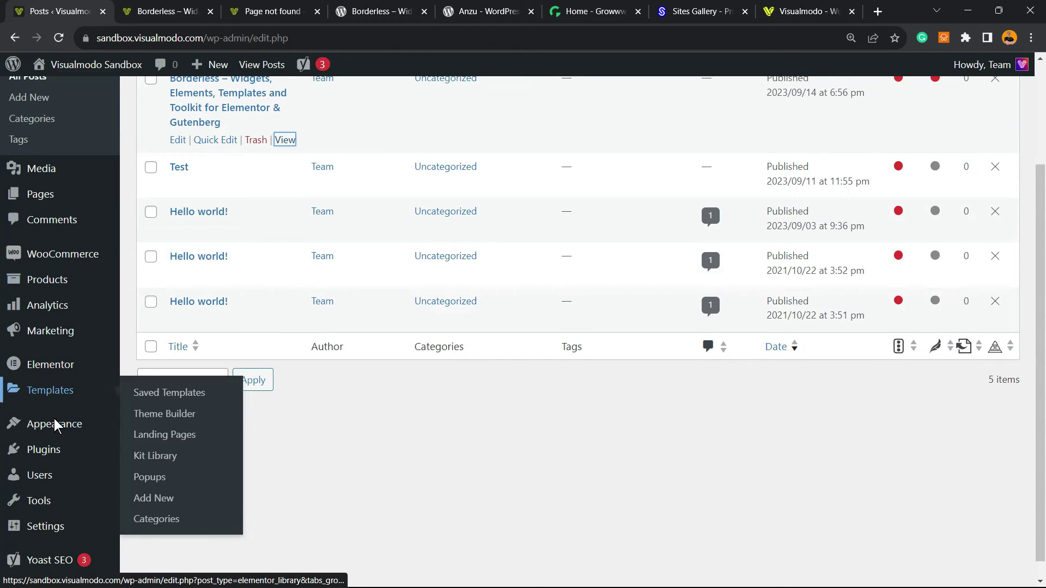
left_click(68, 449)
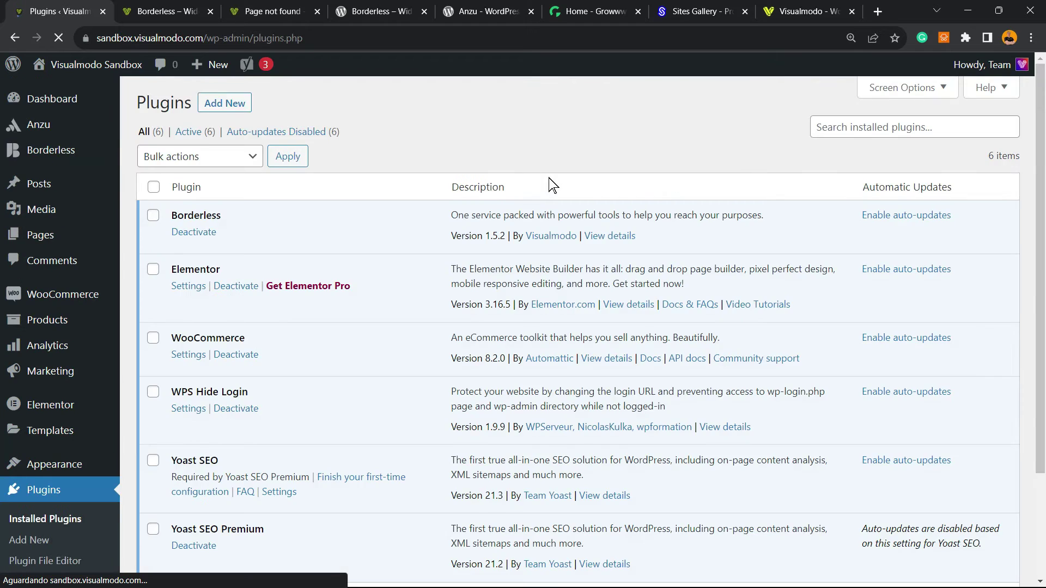
scroll(468, 199, "down", 1)
scroll(466, 198, "down", 1)
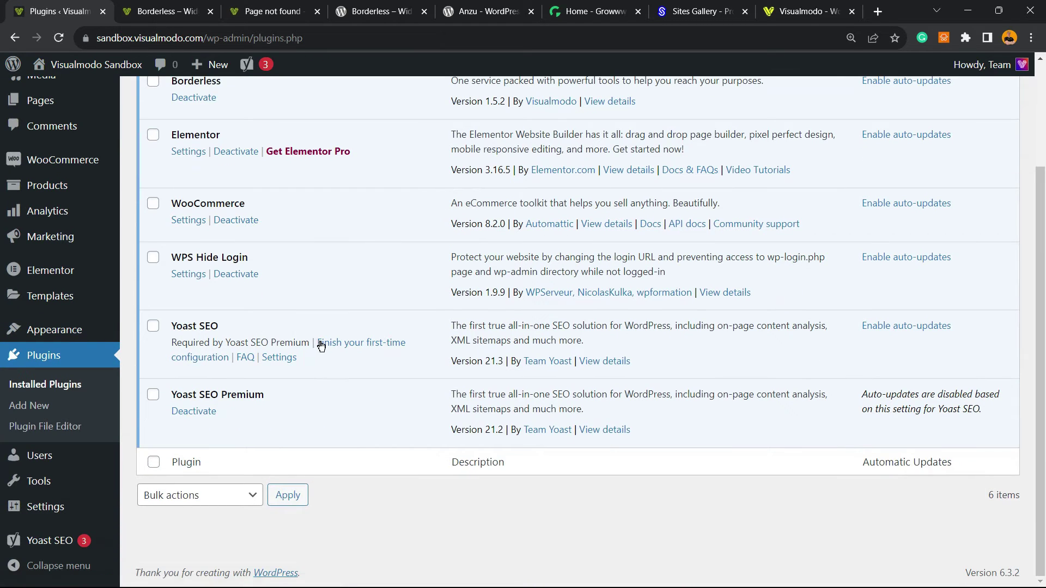
triple_click(202, 320)
triple_click(227, 397)
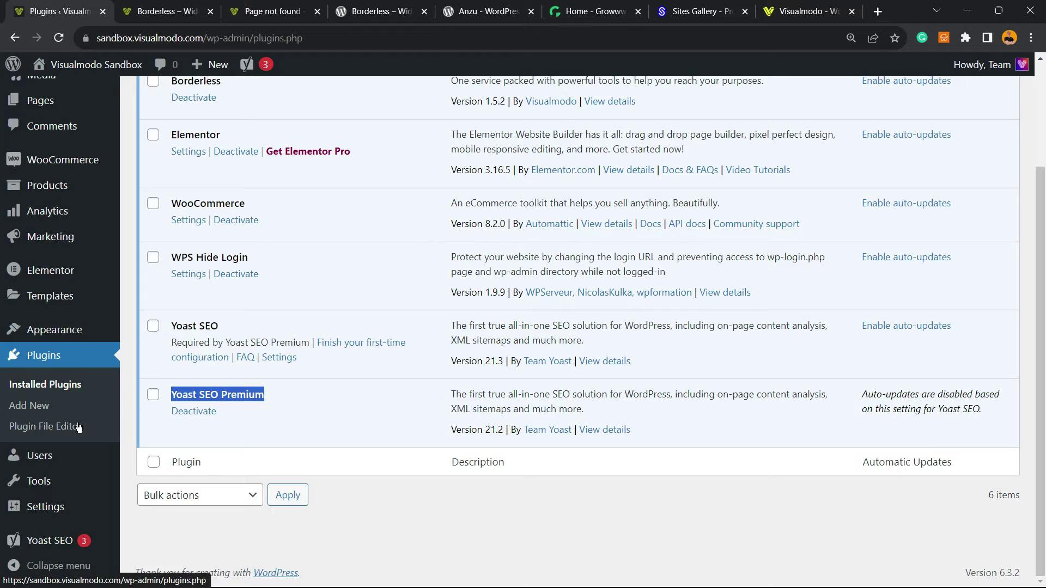
mouse_move(60, 545)
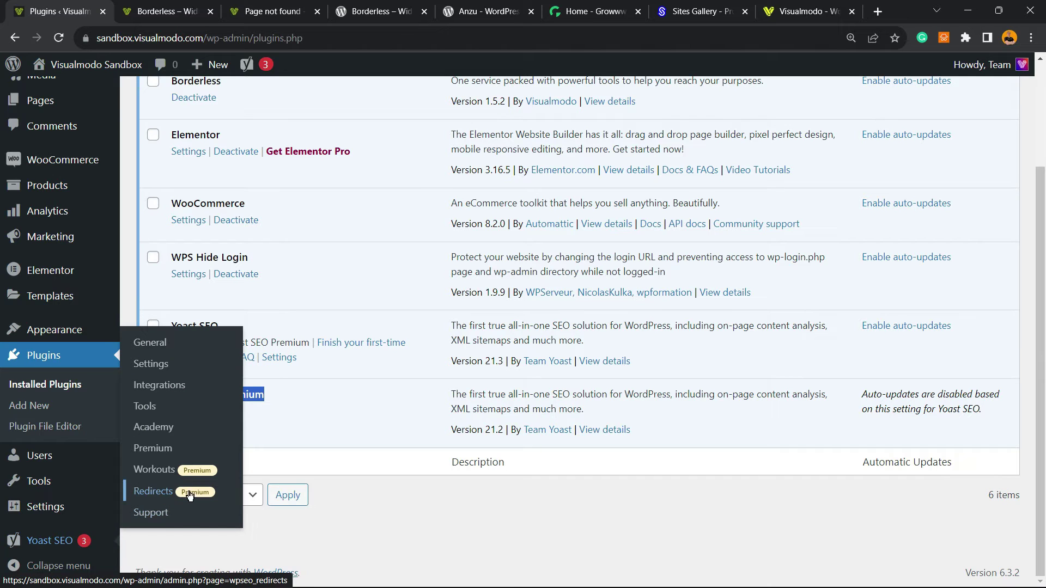
left_click(158, 493)
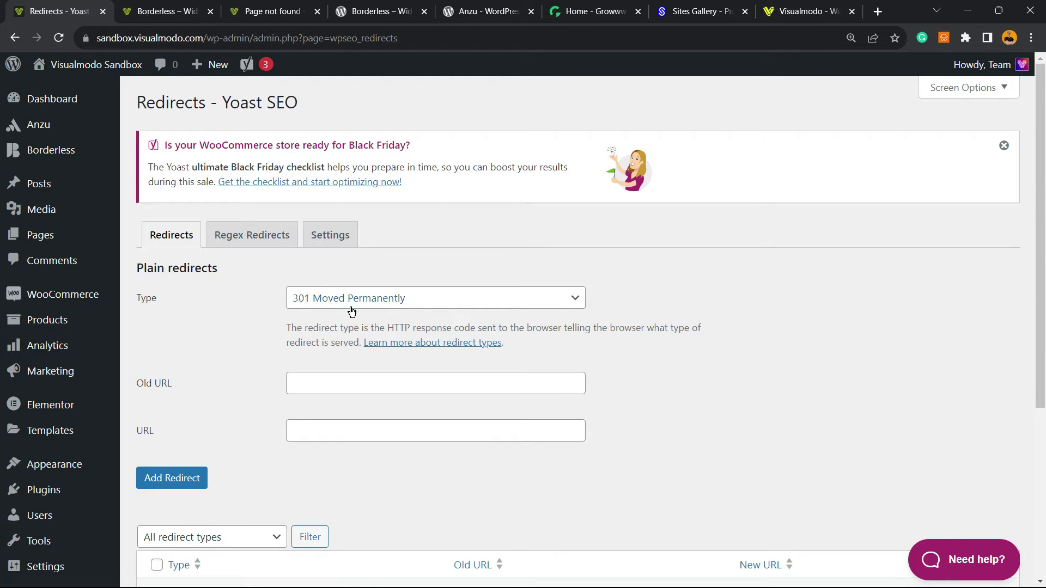
Keep the redirect type at 301 Moved Permanently and return to the not-found page.
left_click(397, 299)
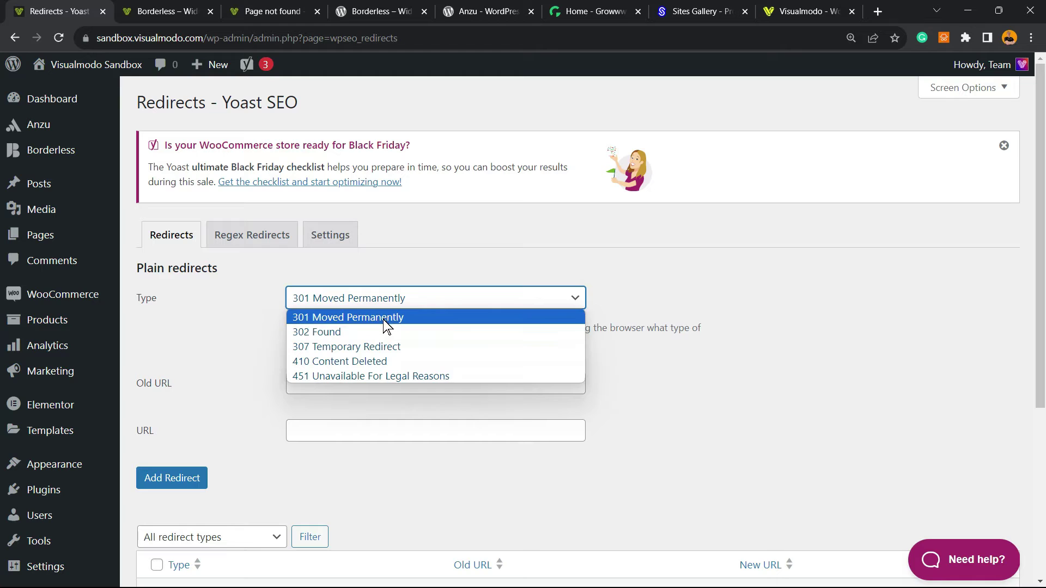
left_click(326, 315)
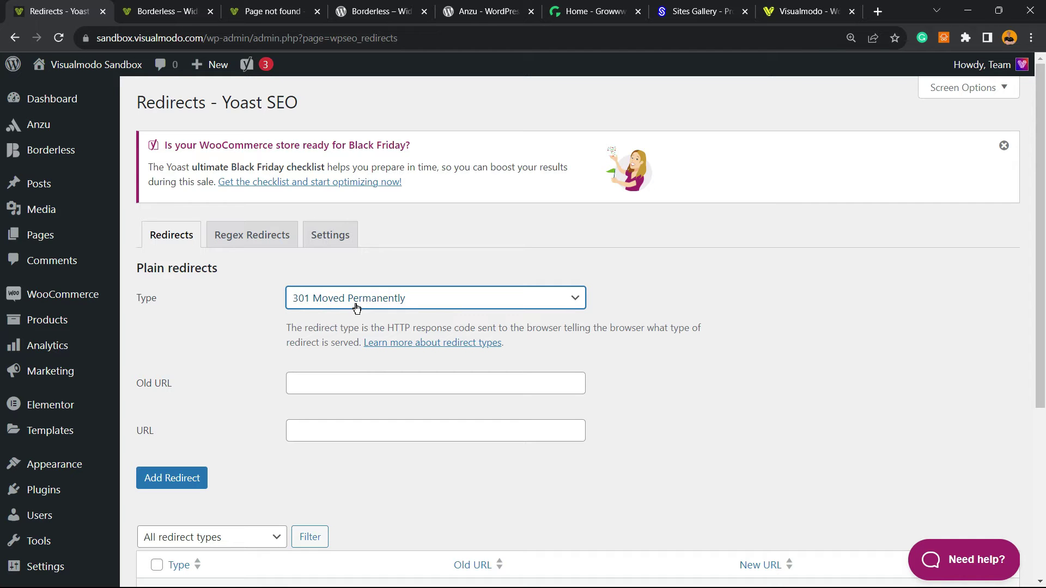
left_click(266, 15)
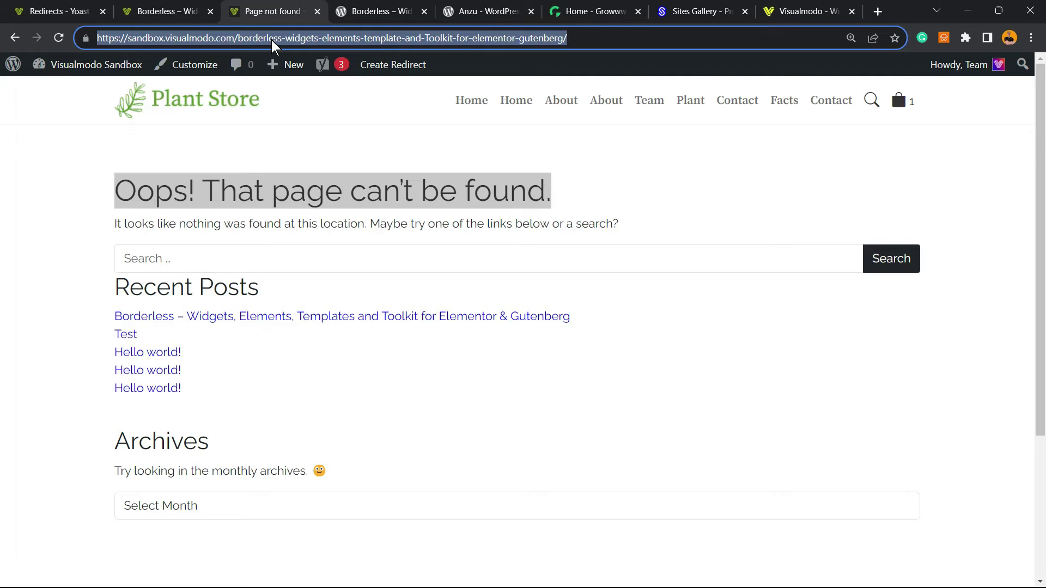
Paste the old Borderless permalink as Old URL and the shortened post address as target.
left_click(59, 11)
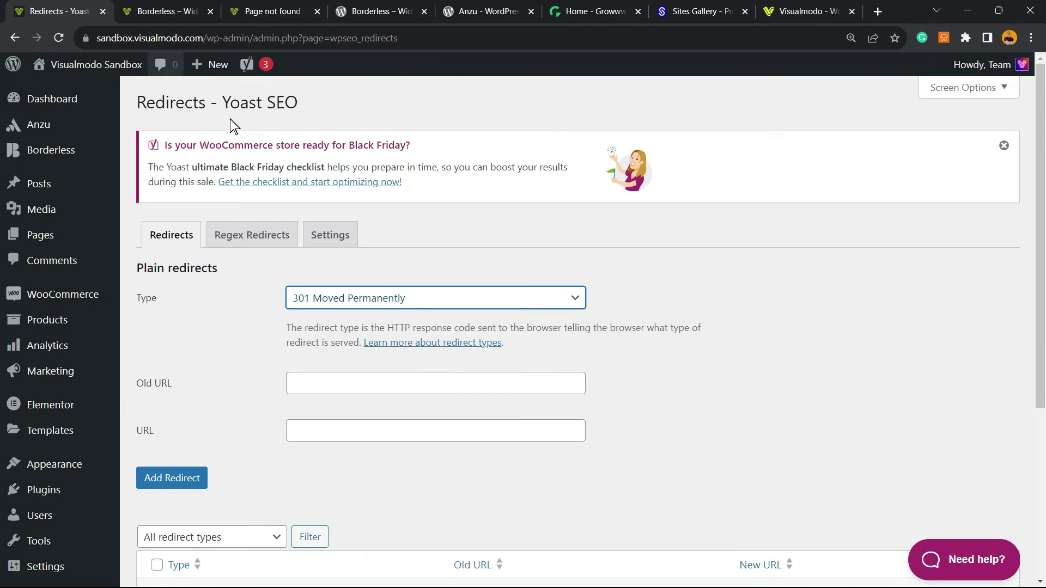
left_click(366, 382)
key("ctrl+v")
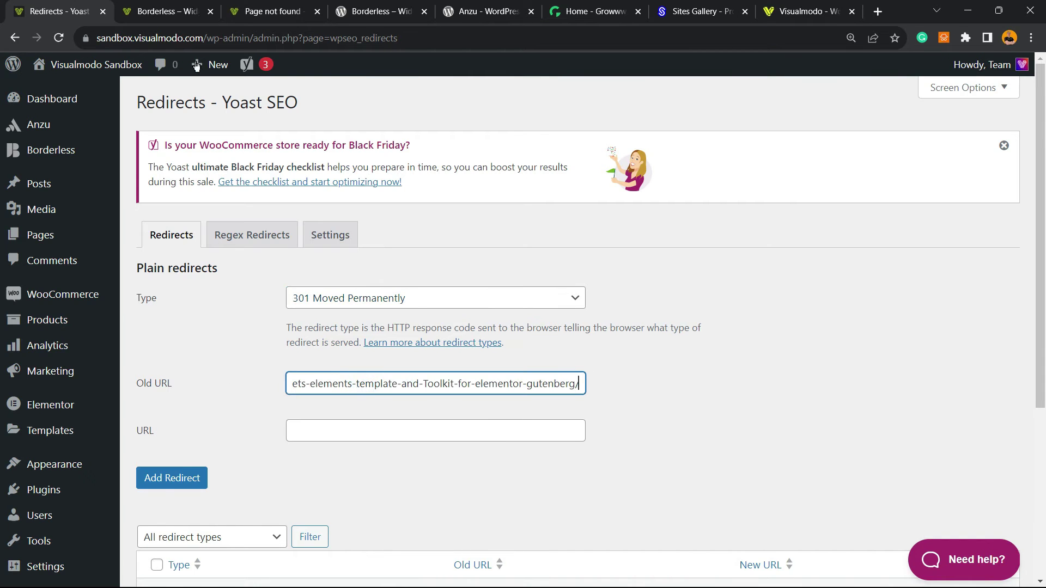
left_click(188, 11)
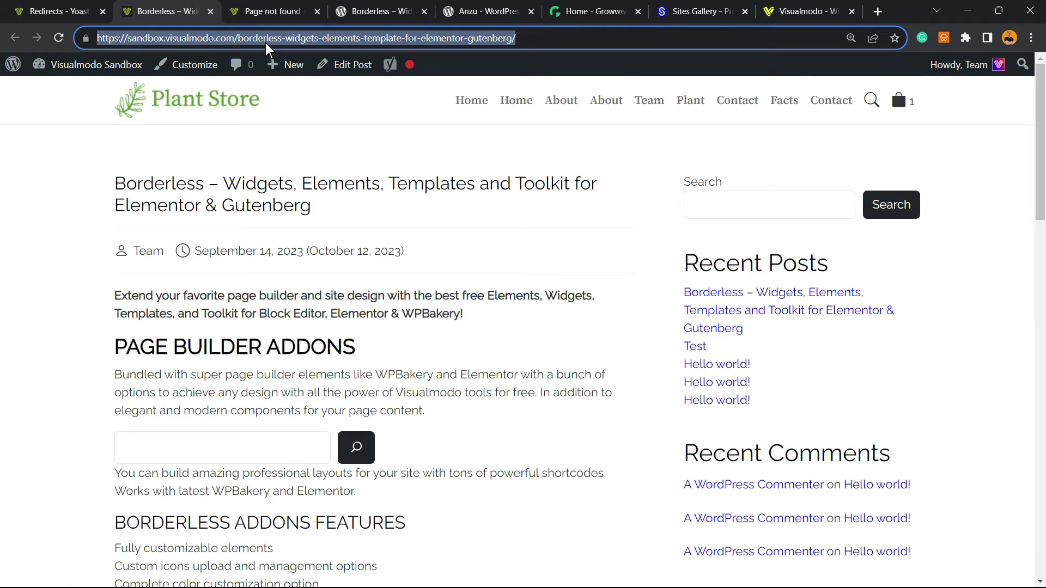
left_click(59, 11)
left_click(323, 429)
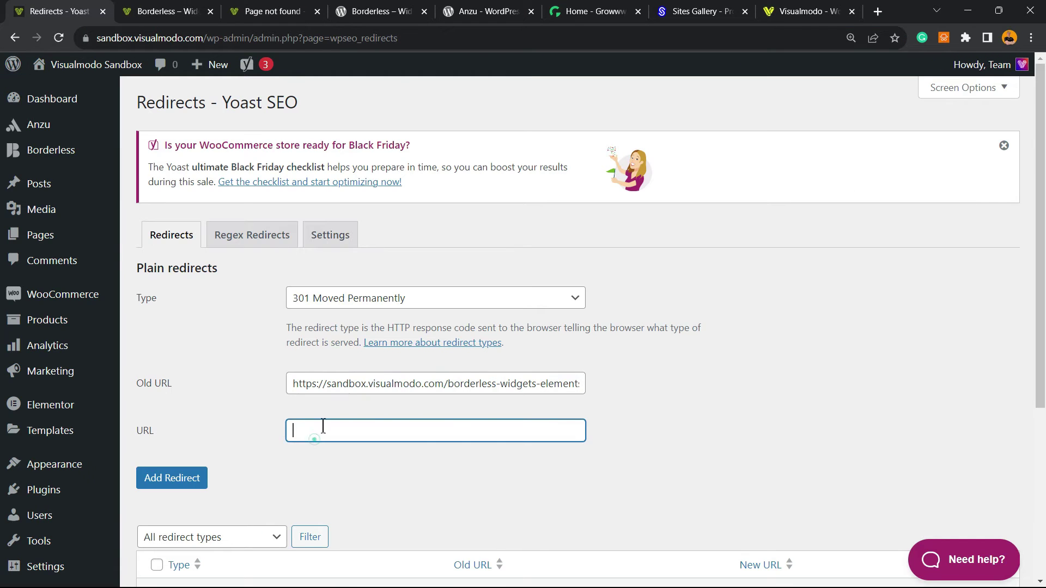
key("ctrl+v")
scroll(314, 439, "down", 3)
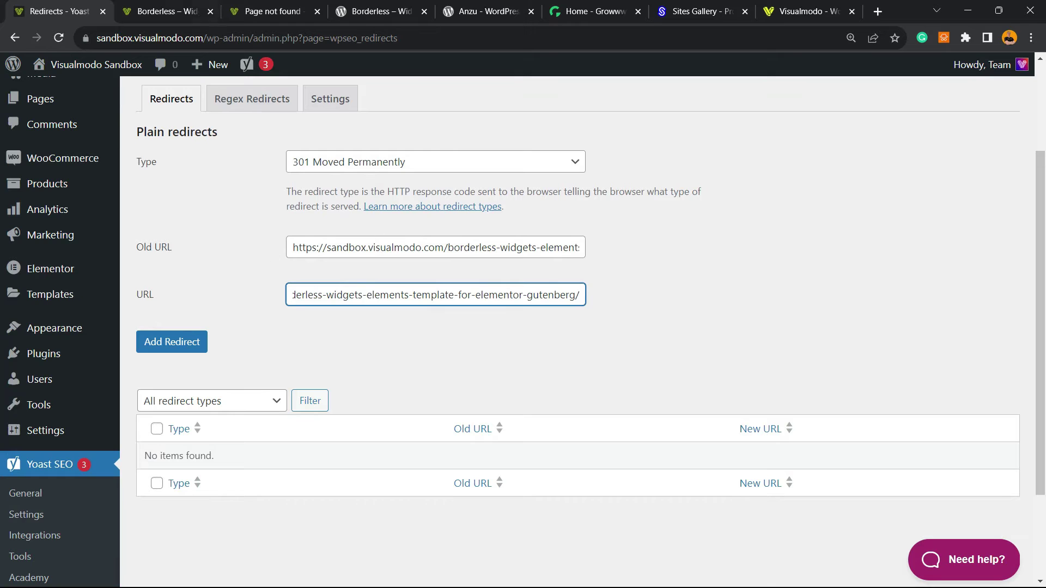
triple_click(369, 288)
Add the 301 redirect and dismiss the 'Redirect added.' confirmation.
left_click(181, 346)
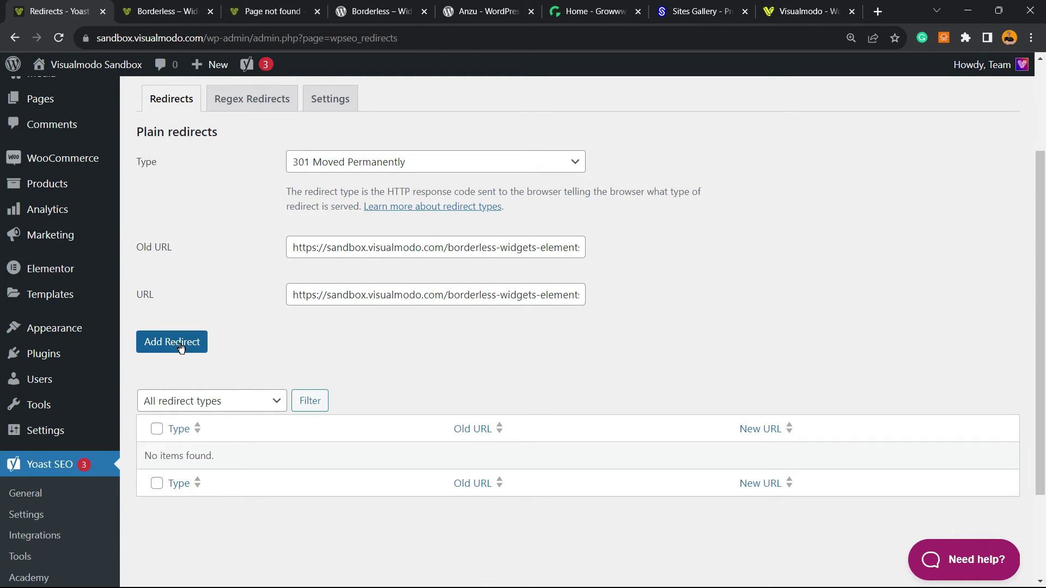
left_click(181, 346)
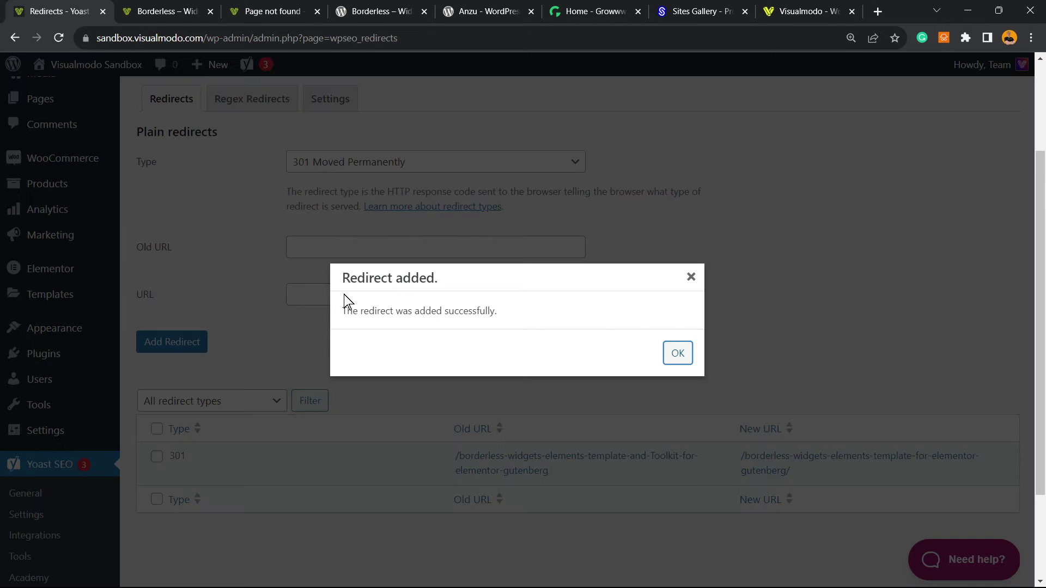
triple_click(362, 309)
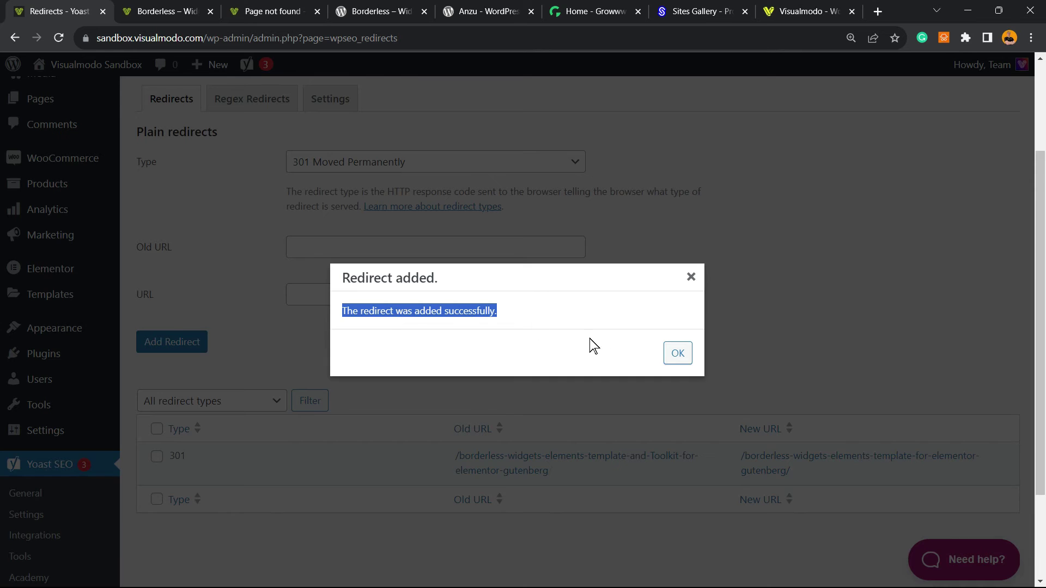
left_click(673, 353)
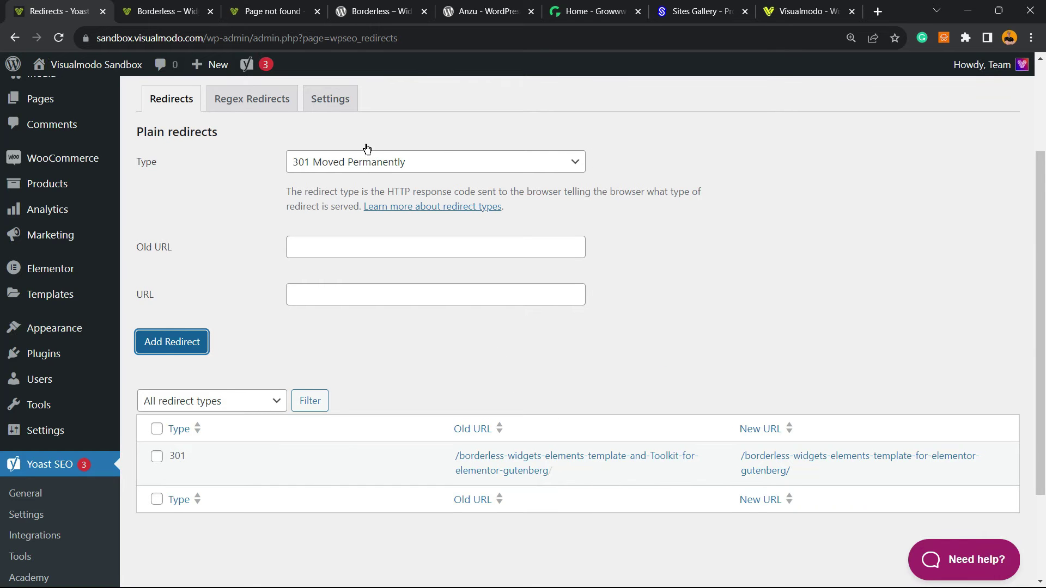
left_click(318, 8)
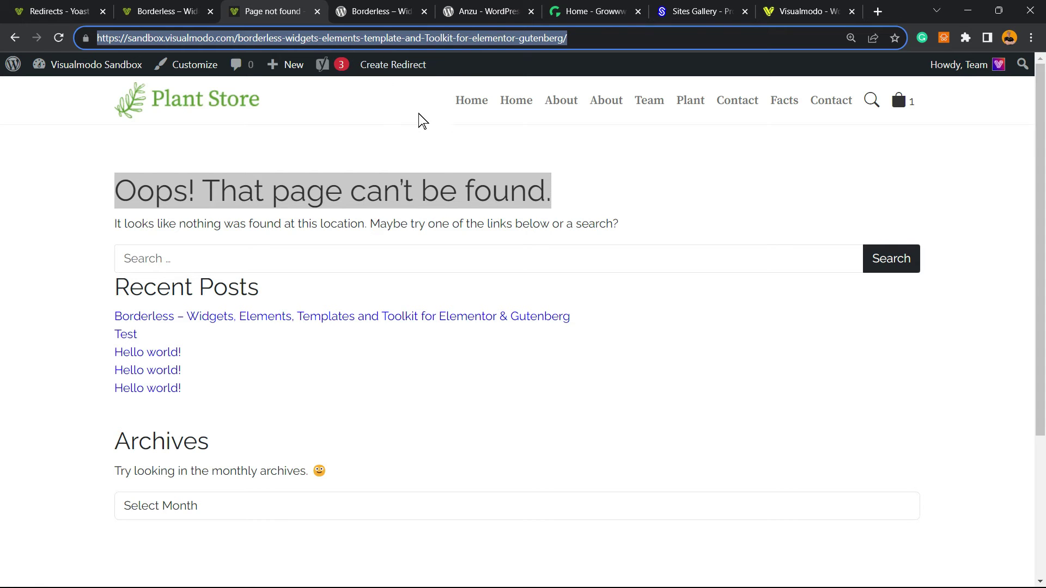
Reload the old permalink and verify it lands on the Borderless post's shortened URL.
key("Return")
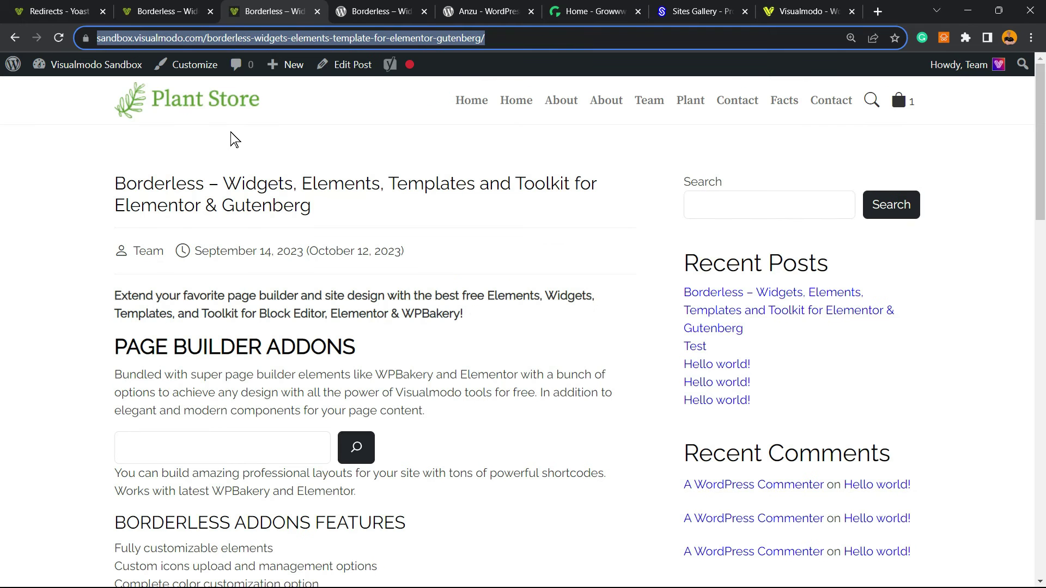
triple_click(204, 188)
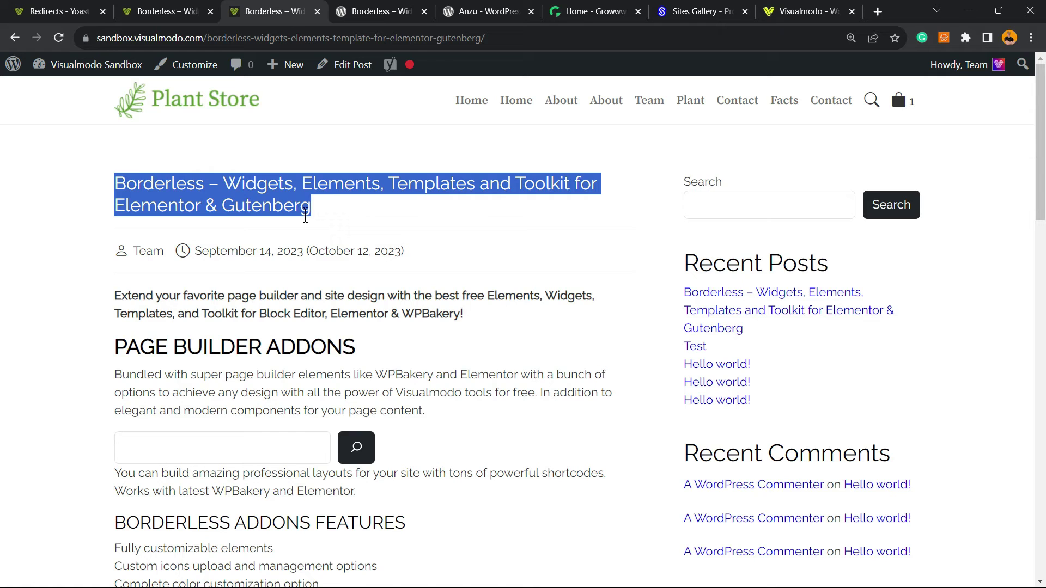
Review the single 301 redirect entry in the Yoast Redirects table.
left_click(60, 11)
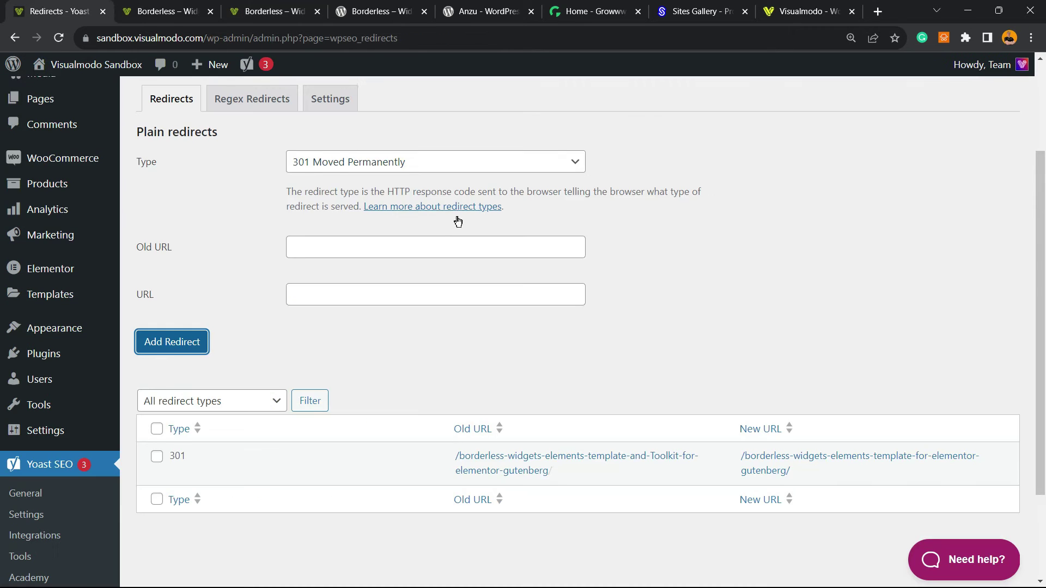
scroll(305, 326, "down", 2)
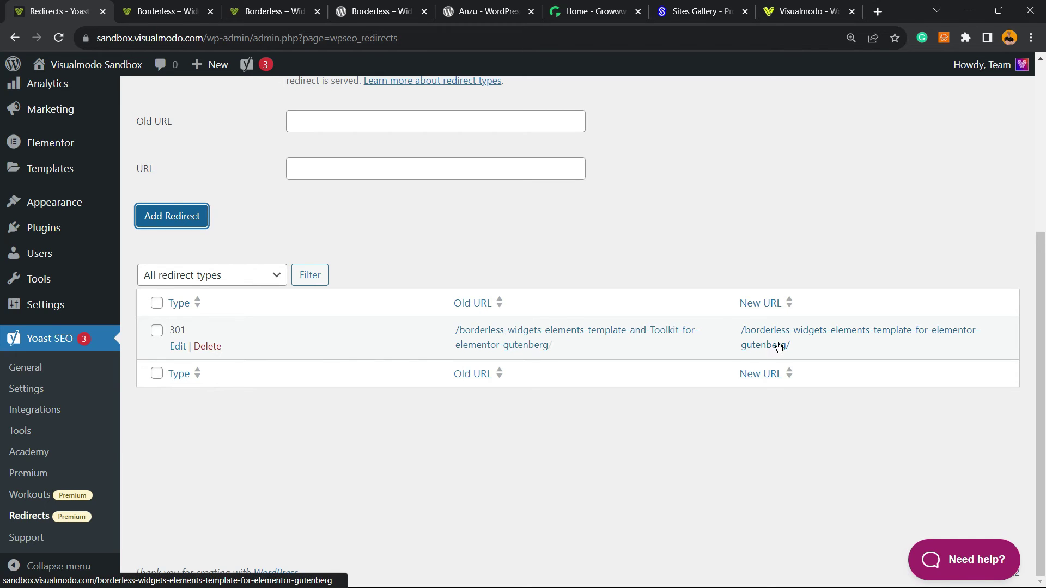
mouse_move(180, 348)
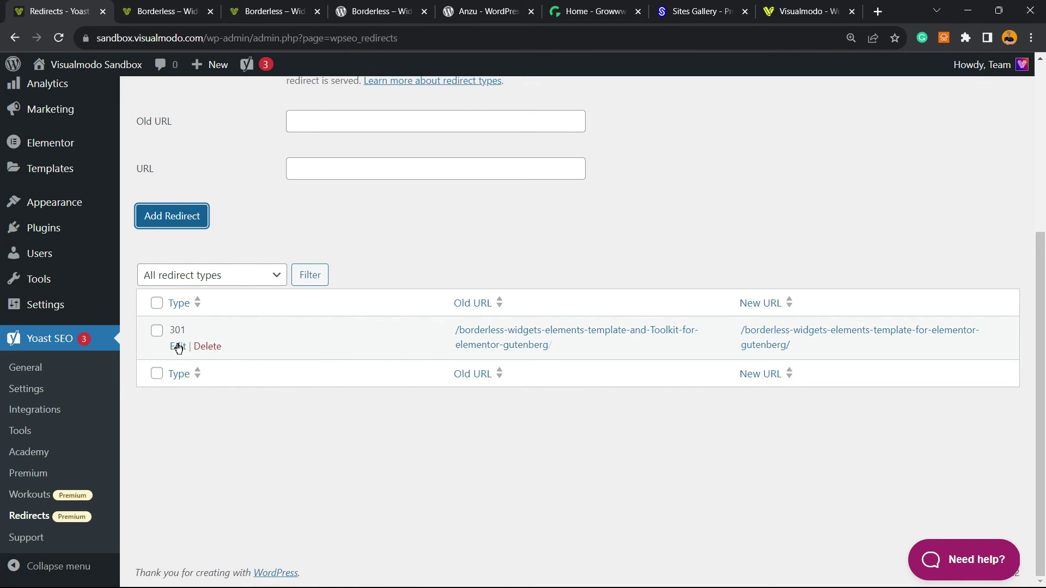
scroll(253, 291, "up", 5)
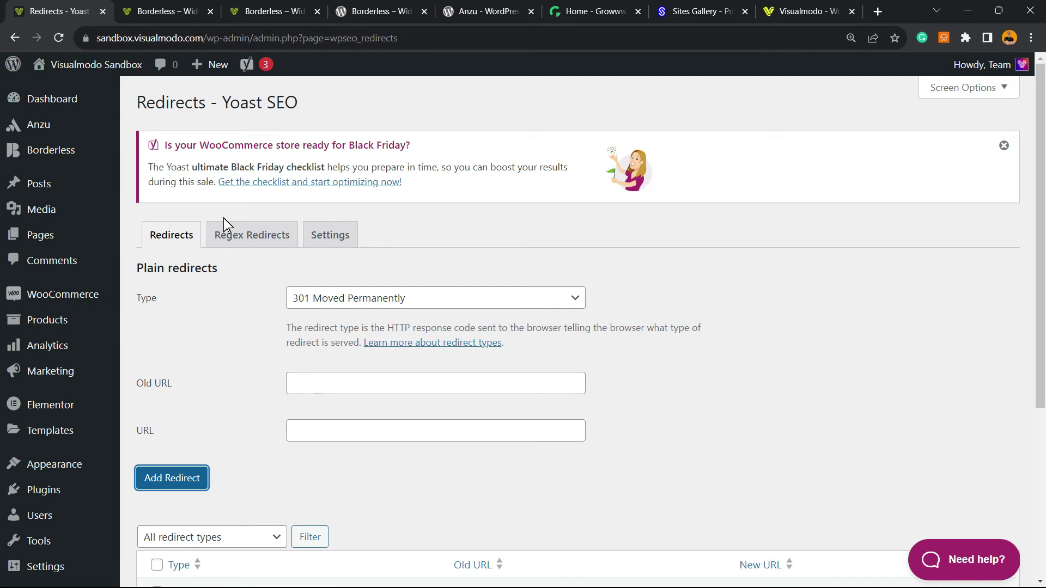
Show the Borderless plugin title and Anzu theme heading on WordPress.org, then go to Growwwth.
left_click(385, 10)
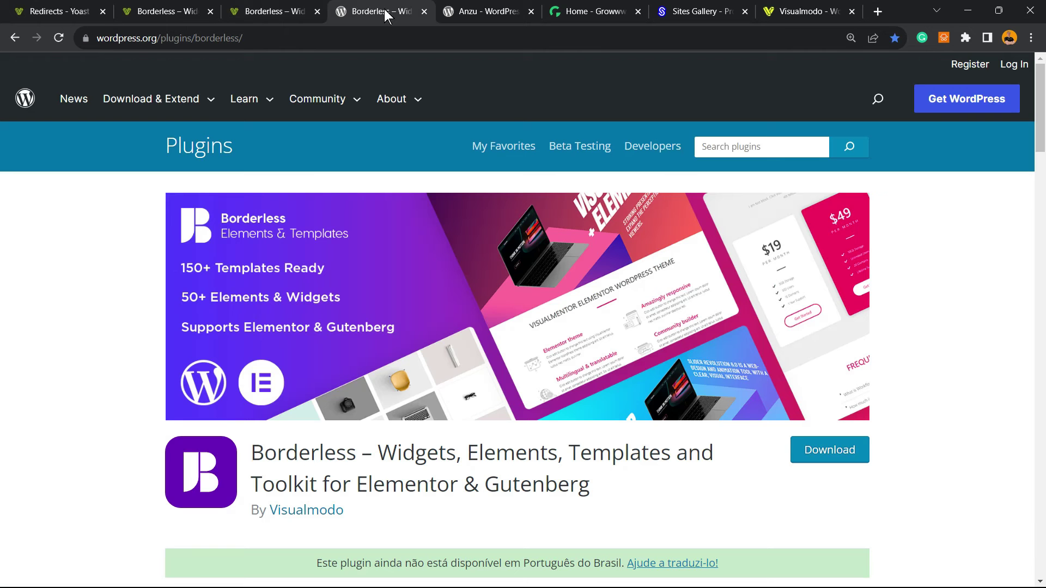
triple_click(338, 452)
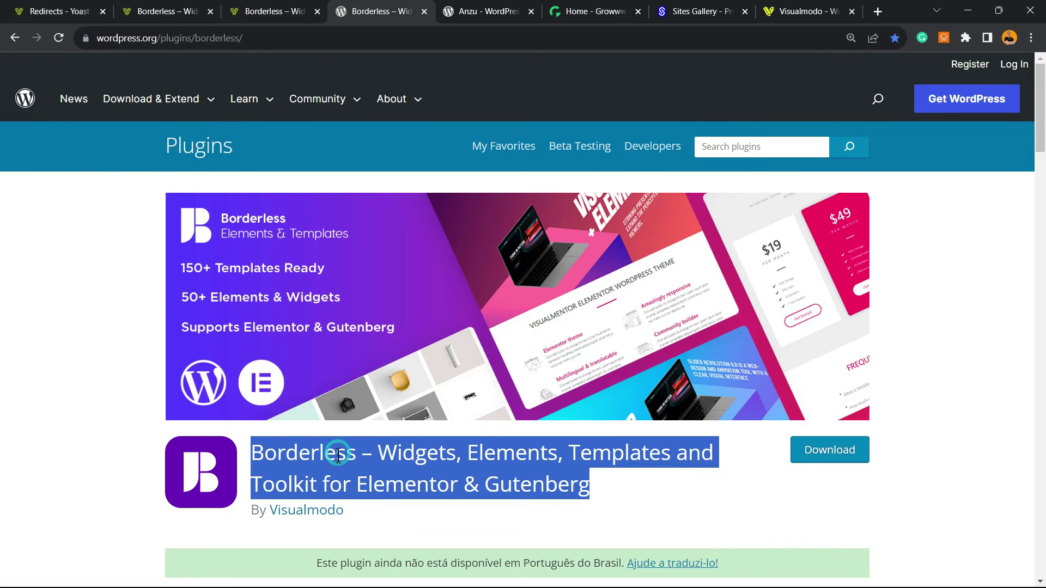
left_click(490, 11)
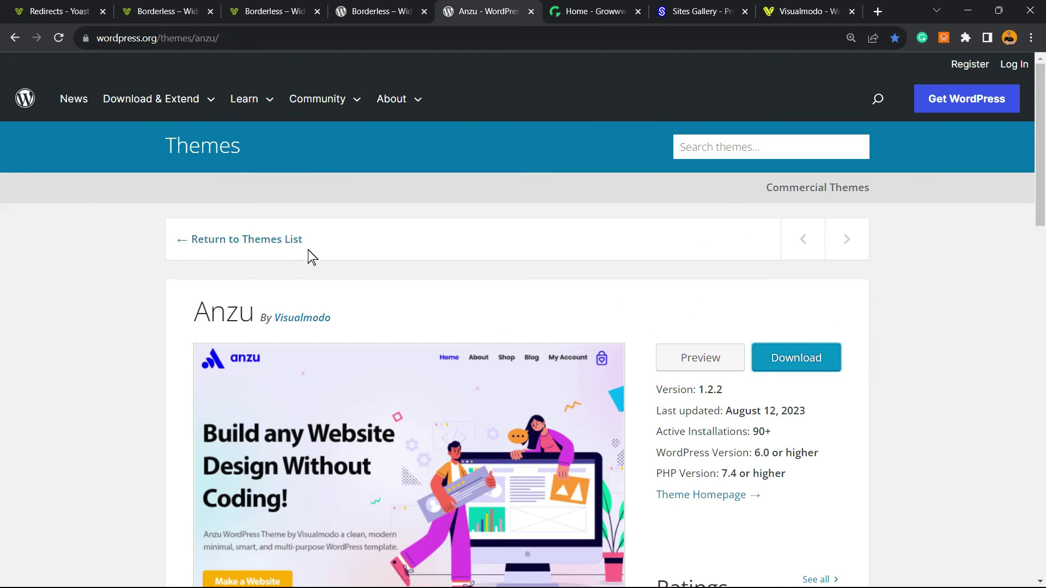
triple_click(204, 316)
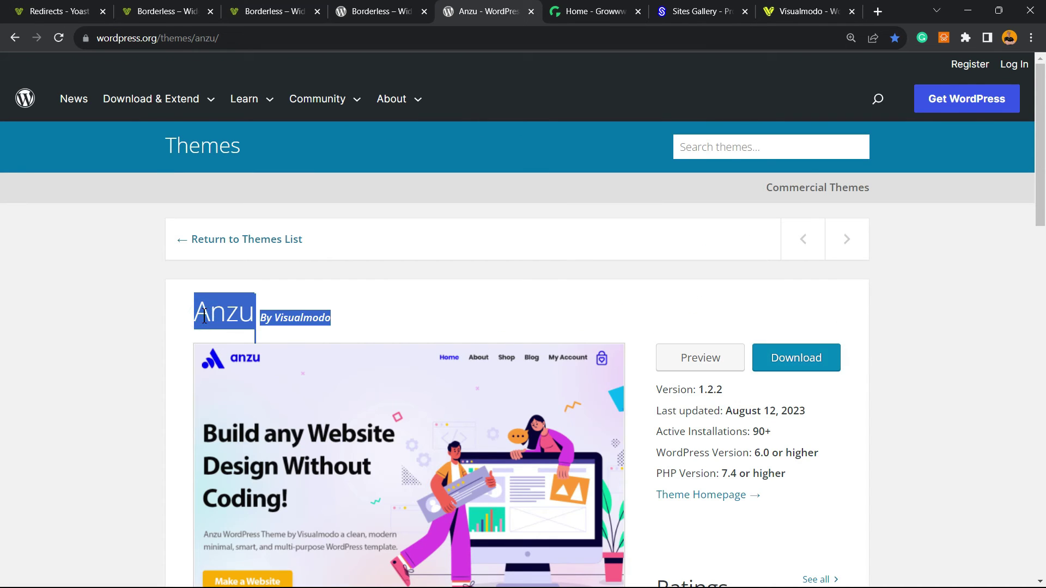
key("ctrl+Tab")
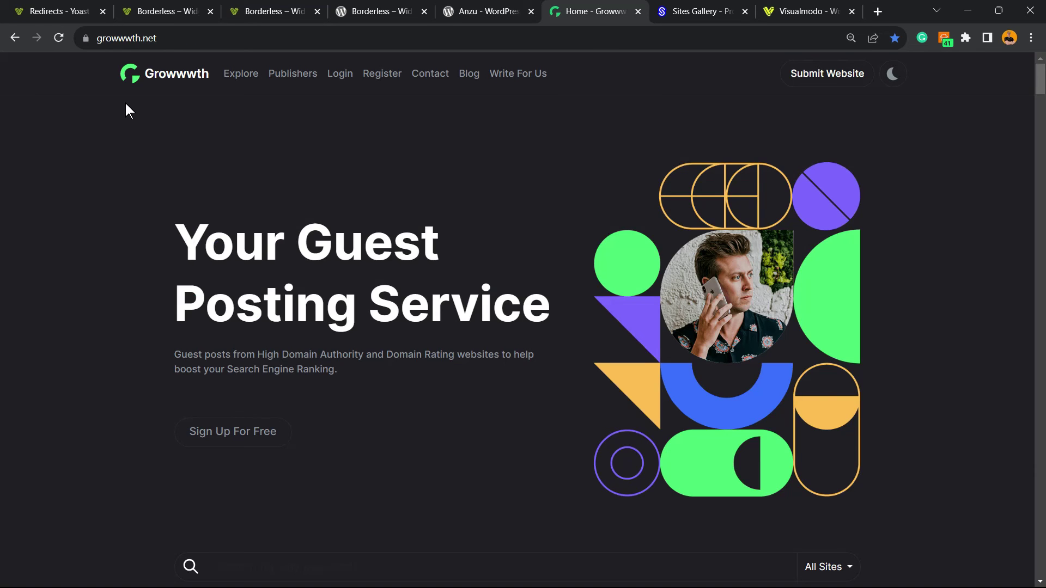
Scroll through Growwwth's guest-posting site cards and back up, then go to Sites Gallery.
scroll(228, 179, "down", 15)
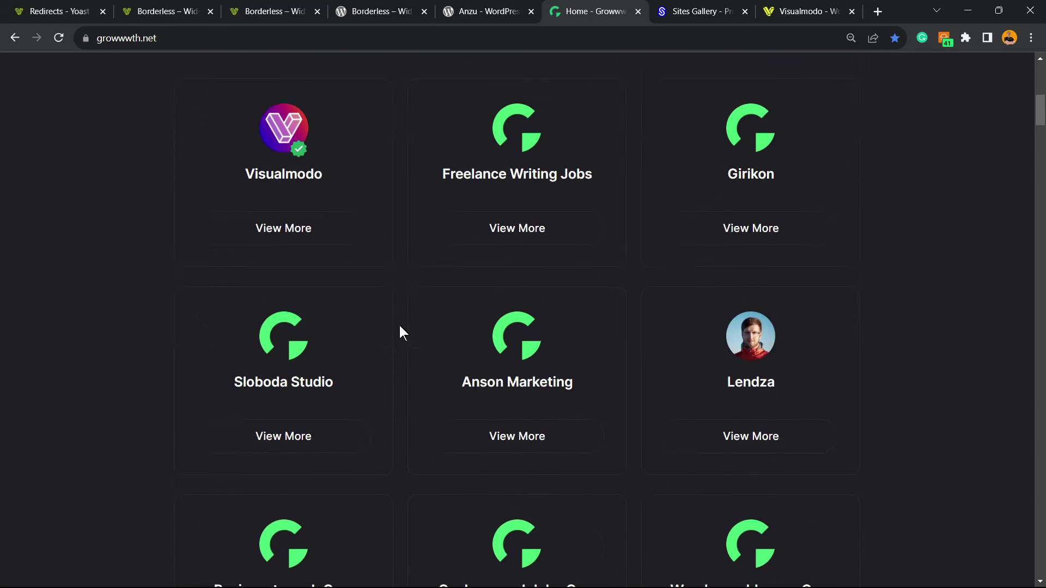
scroll(399, 326, "down", 20)
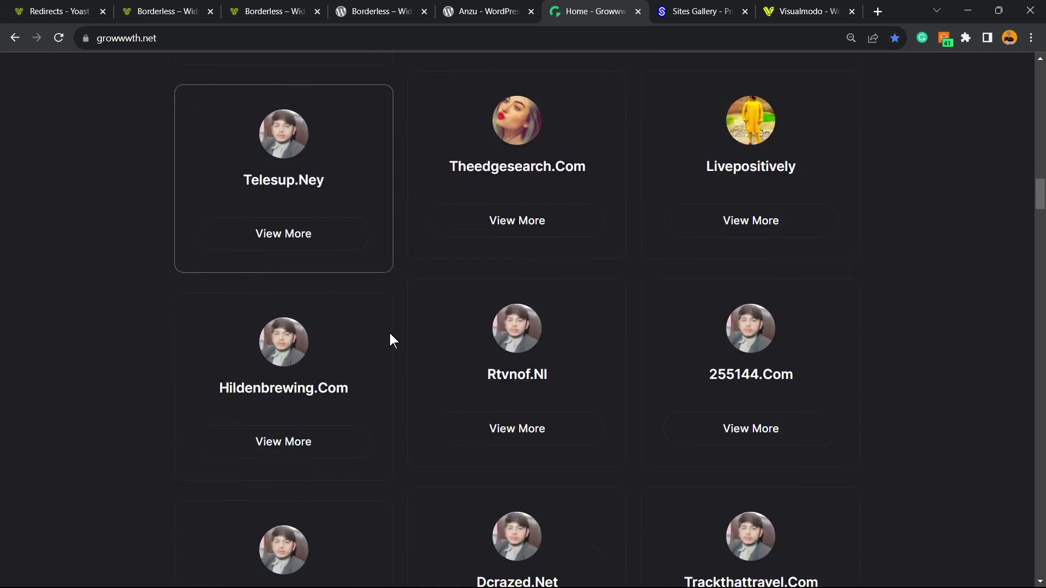
scroll(389, 331, "up", 20)
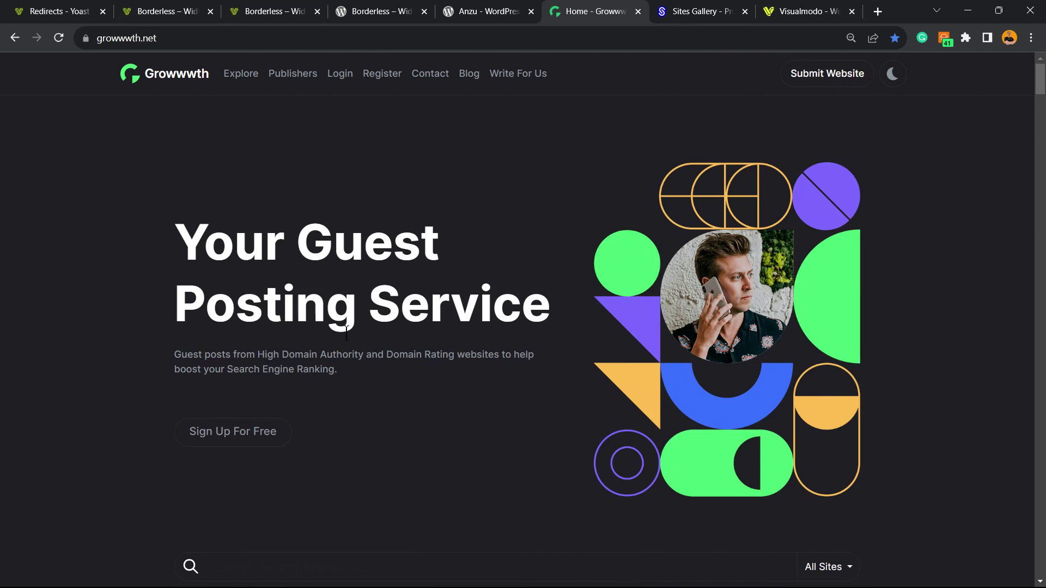
key("ctrl+Tab")
Scroll down the Sites Gallery thumbnail grid, then switch to the Visualmodo homepage tab.
scroll(173, 162, "down", 15)
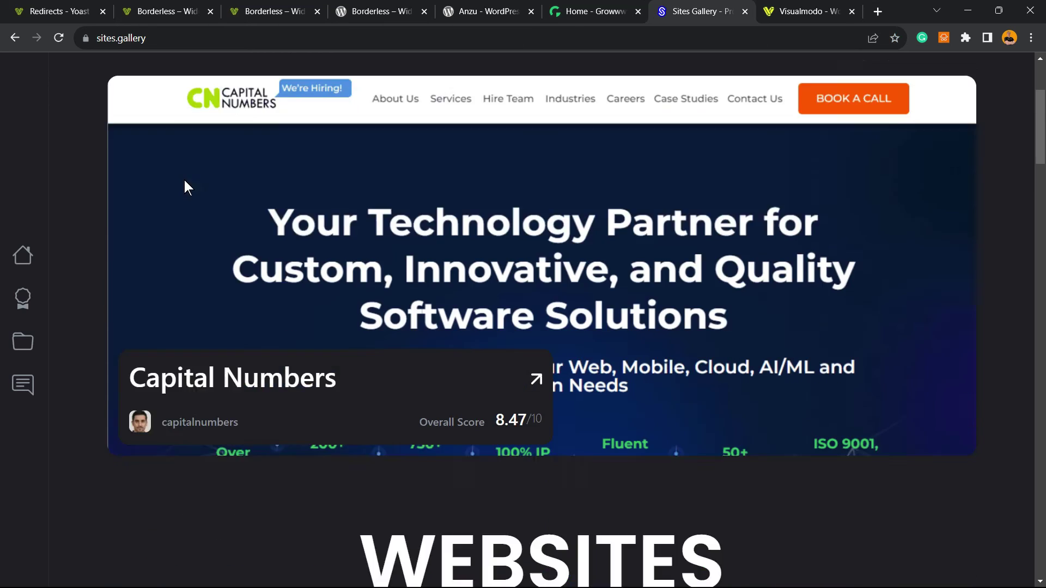
scroll(136, 220, "down", 20)
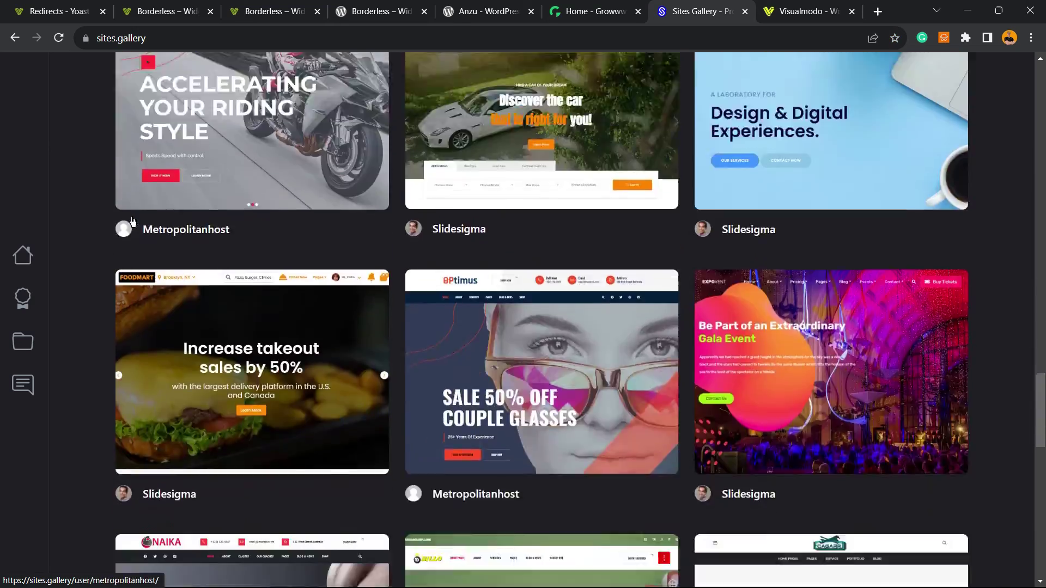
key("ctrl+Tab")
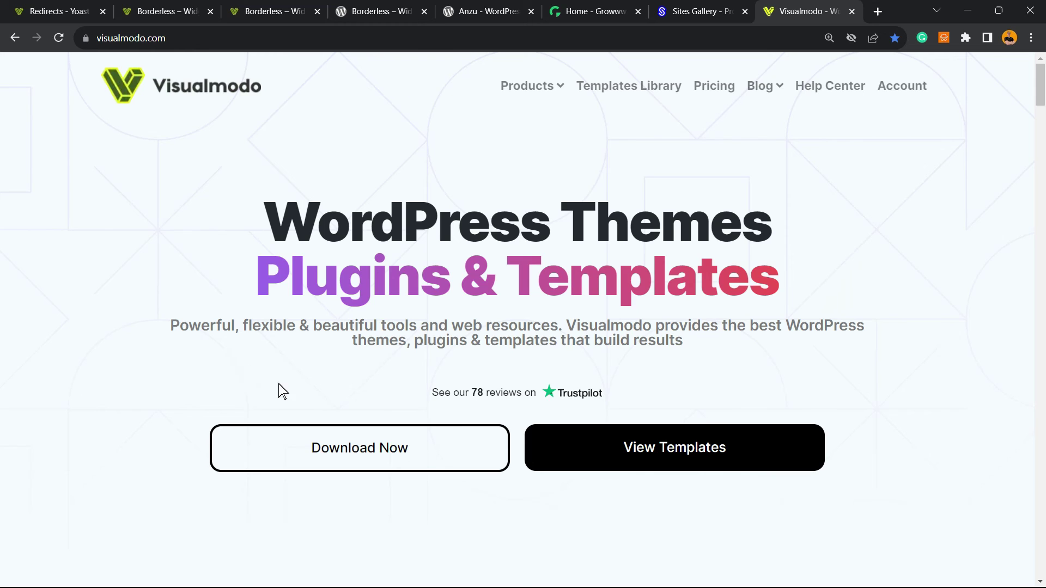
Open Visualmodo's Templates Library and browse from Swimming Pool Service down to Freelancer and Health Coach.
left_click(617, 90)
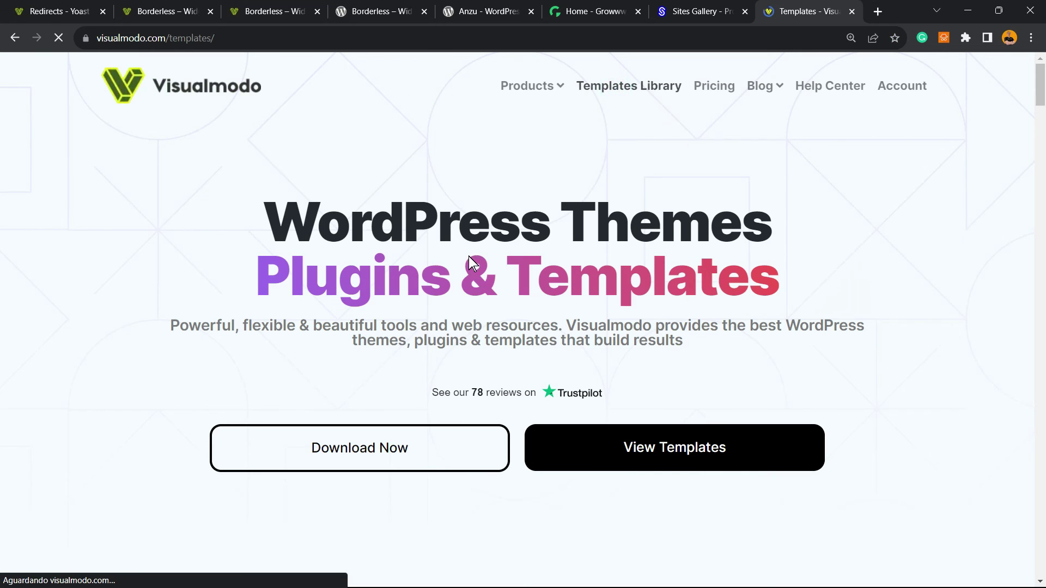
scroll(529, 308, "down", 10)
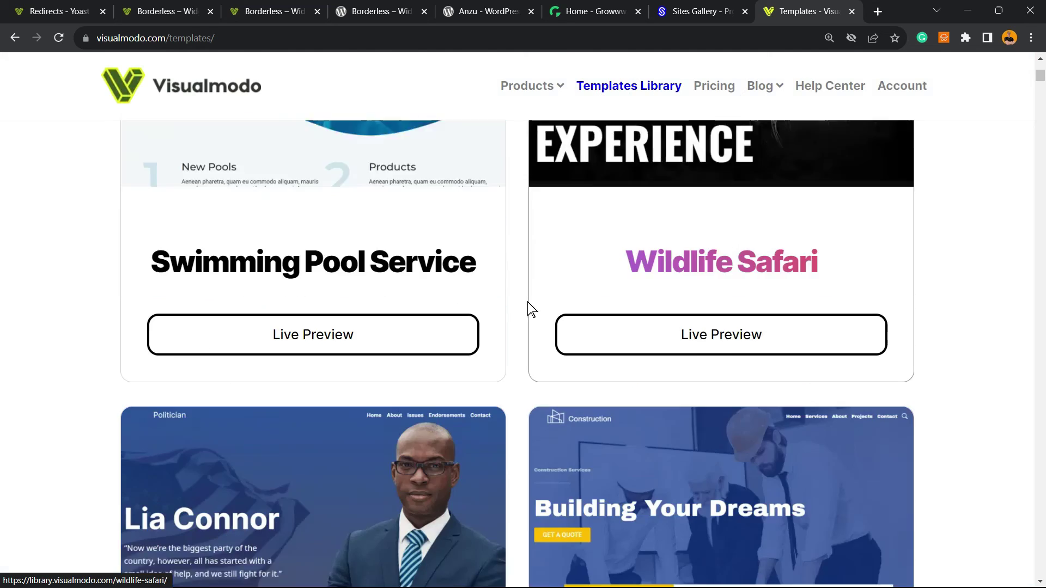
scroll(528, 308, "down", 15)
scroll(523, 307, "down", 15)
scroll(518, 309, "down", 15)
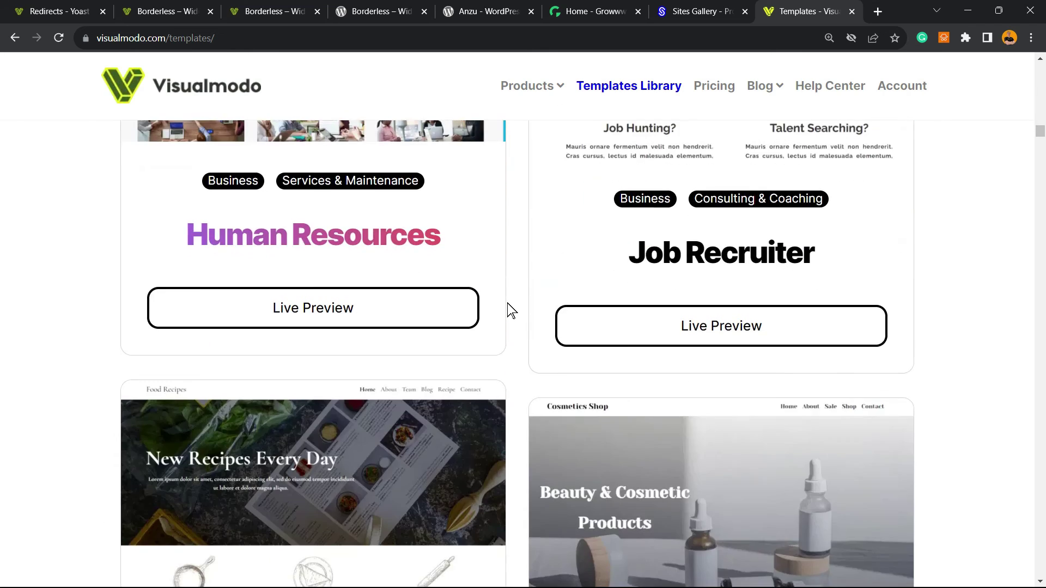
scroll(510, 310, "down", 15)
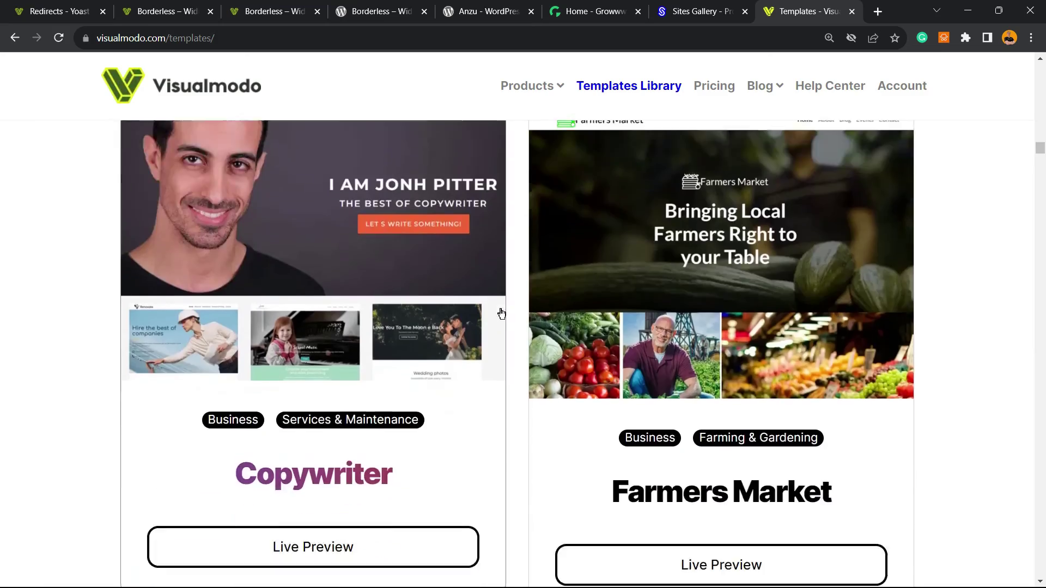
scroll(501, 313, "down", 15)
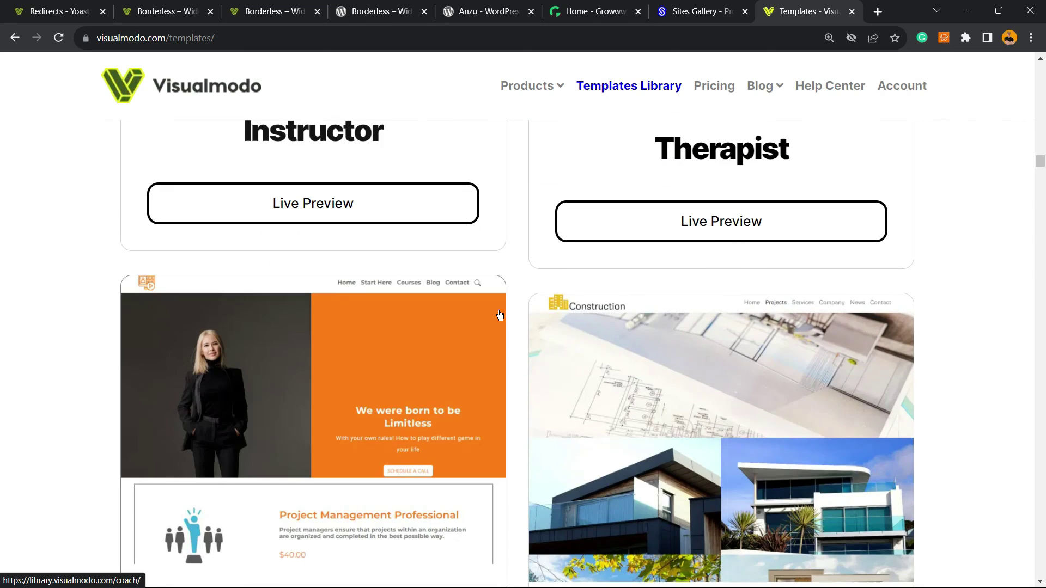
scroll(500, 315, "down", 12)
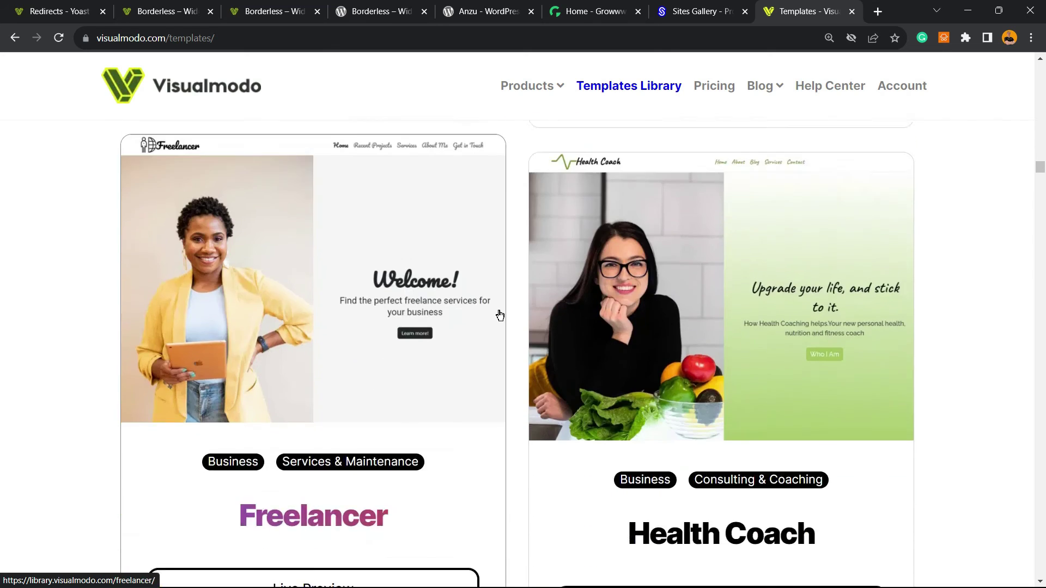